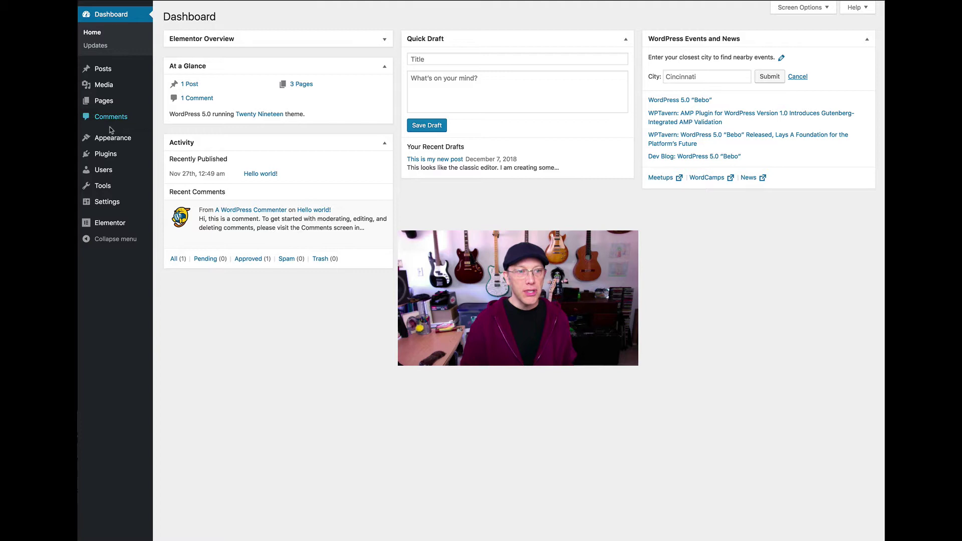
# Show the installed plugins: Classic Editor and Elementor active, Page Builder by SiteOrigin inactive.
pyautogui.moveTo(109, 155)
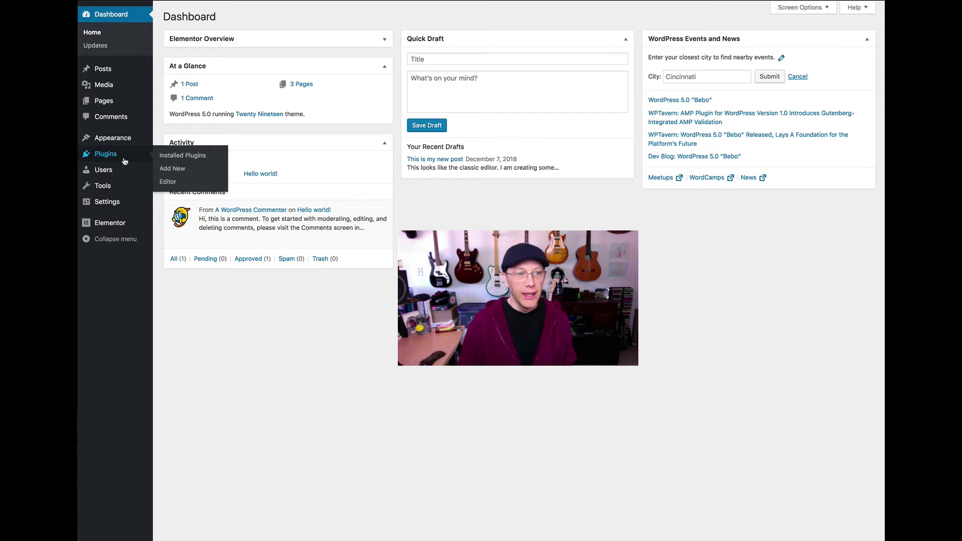
pyautogui.click(197, 158)
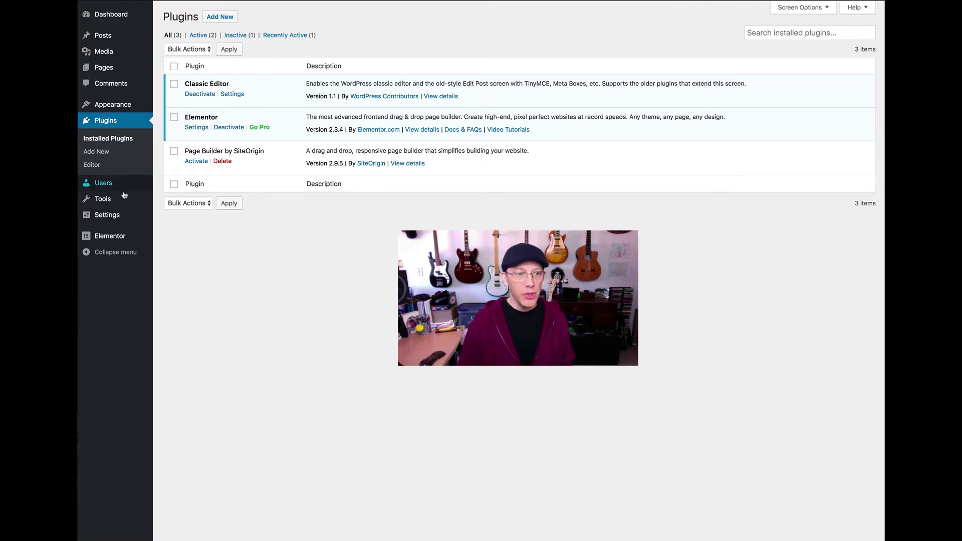
pyautogui.moveTo(102, 217)
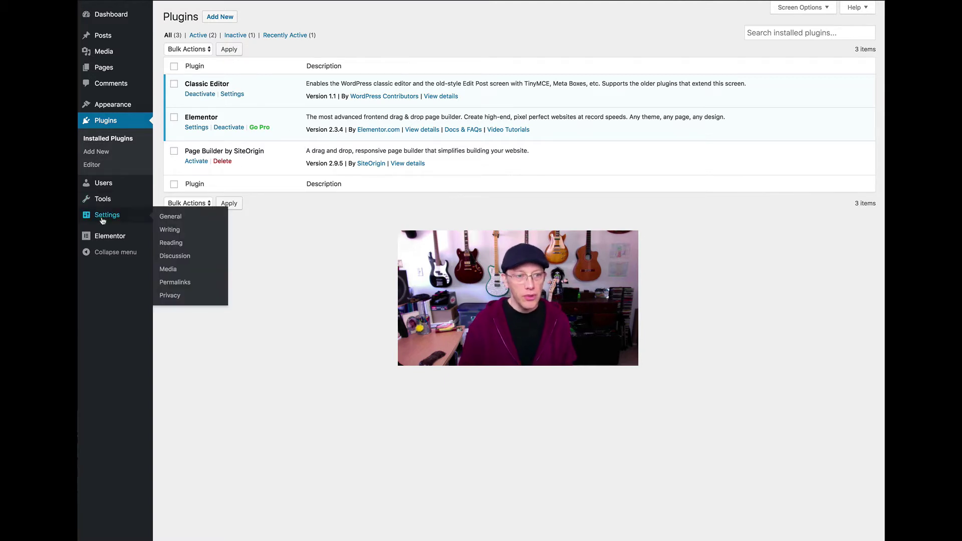
# Go to Settings > Writing to see Classic Editor as default, with editor switching allowed.
pyautogui.click(170, 230)
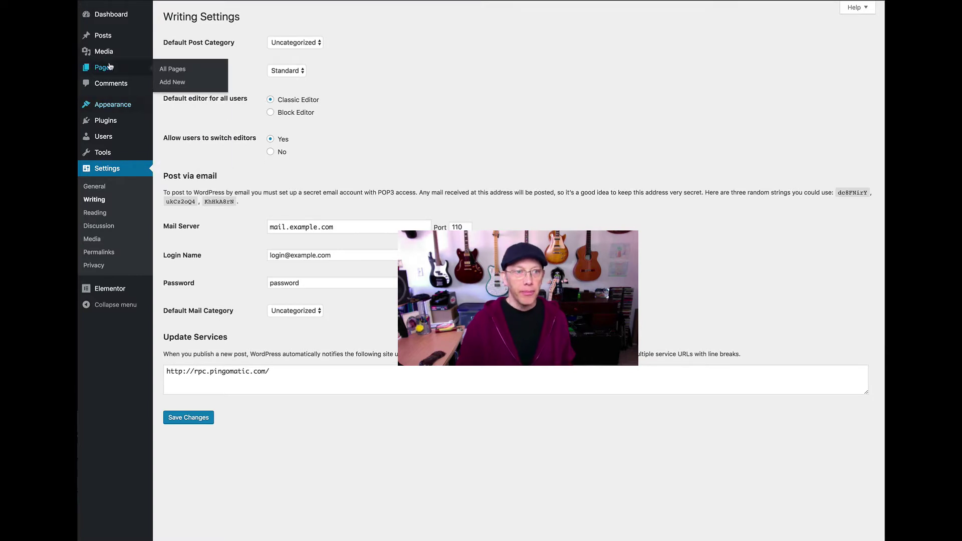
pyautogui.moveTo(114, 70)
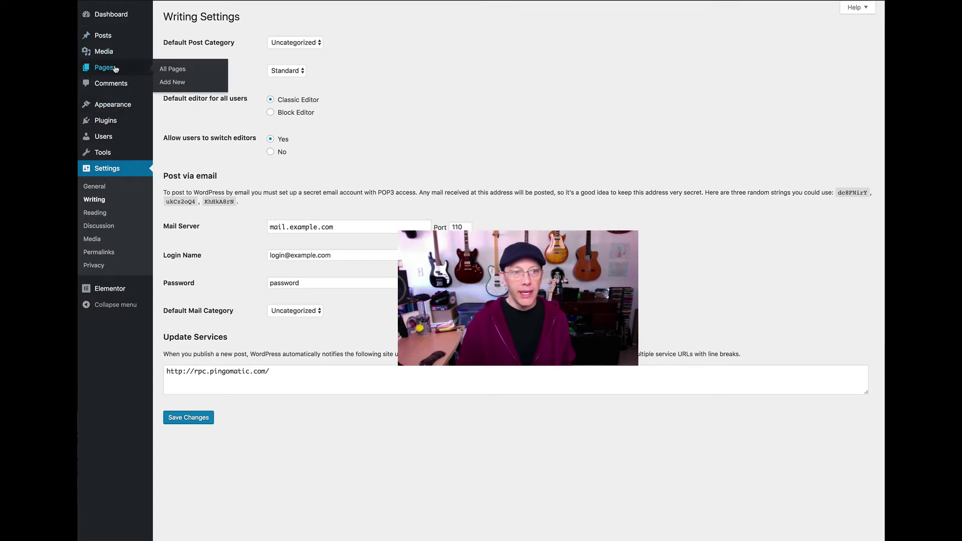
# List all pages and open Sample Page with its Block Editor link.
pyautogui.click(176, 71)
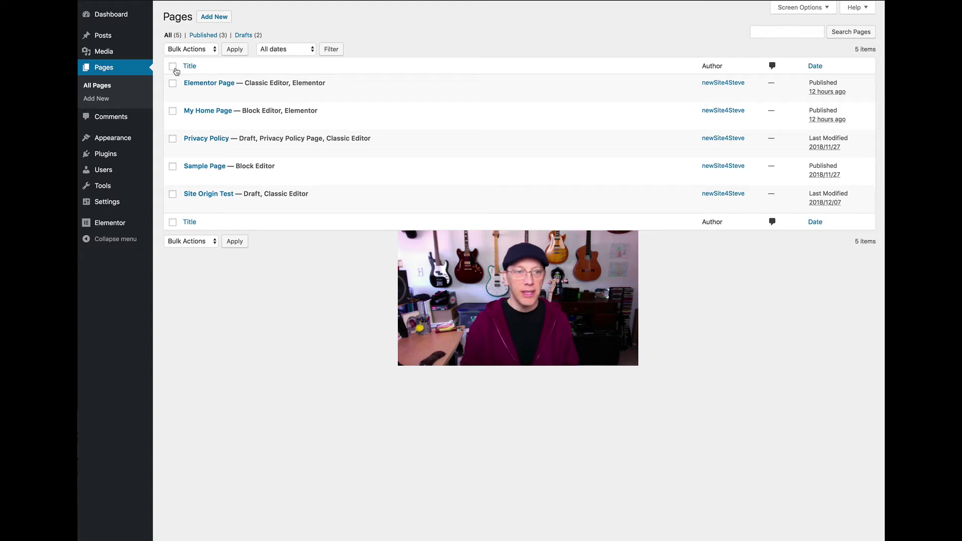
pyautogui.moveTo(340, 102)
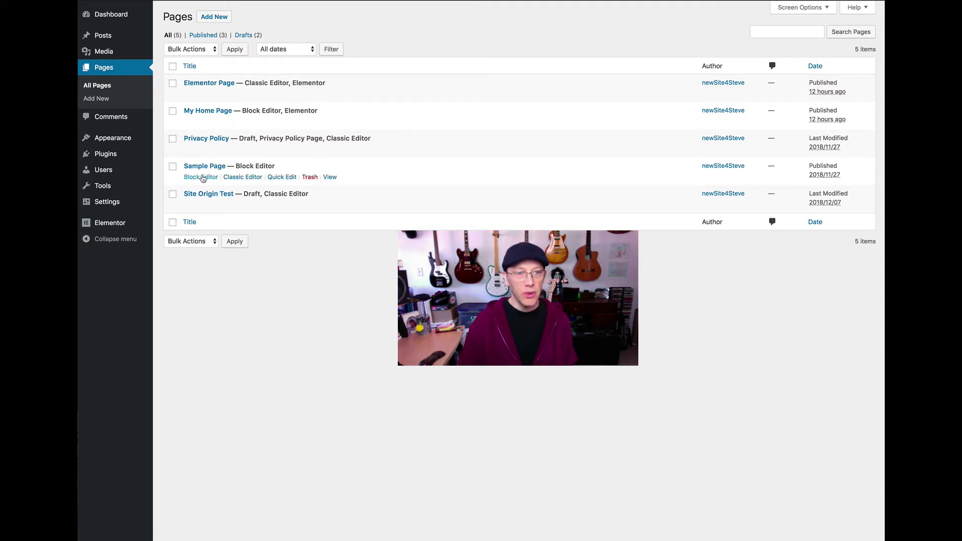
pyautogui.click(201, 177)
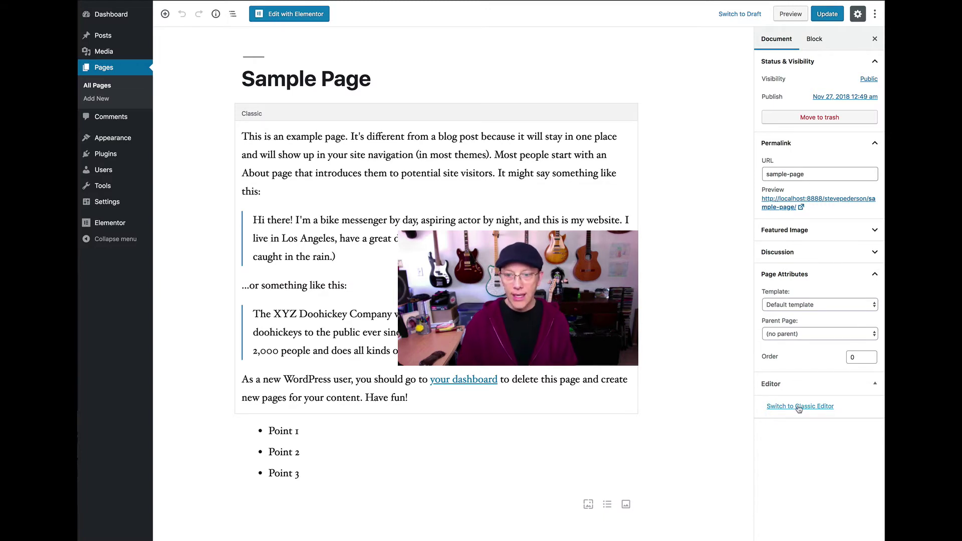
# Try Switch to Classic Editor in Sample Page's Document sidebar, staying in the block editor.
pyautogui.click(800, 409)
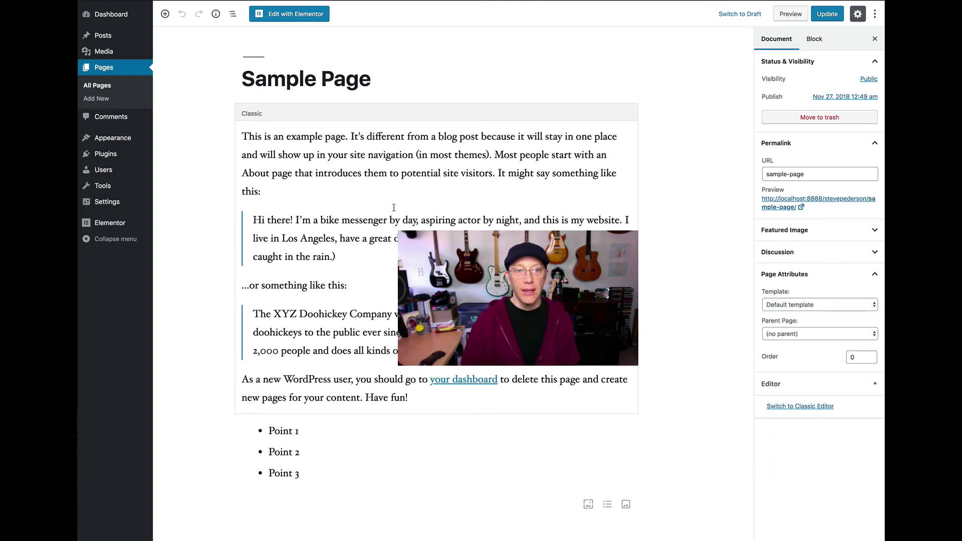
pyautogui.moveTo(116, 11)
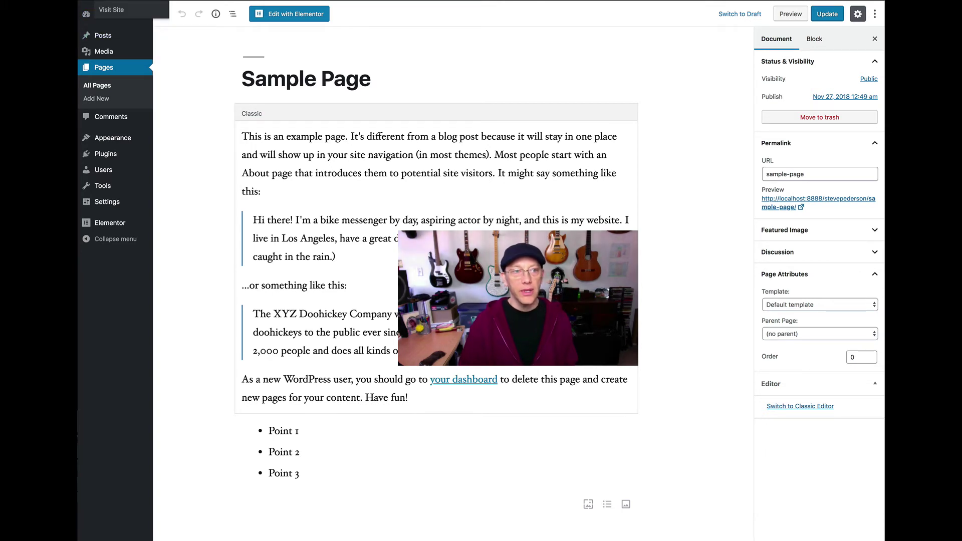
pyautogui.click(116, 11)
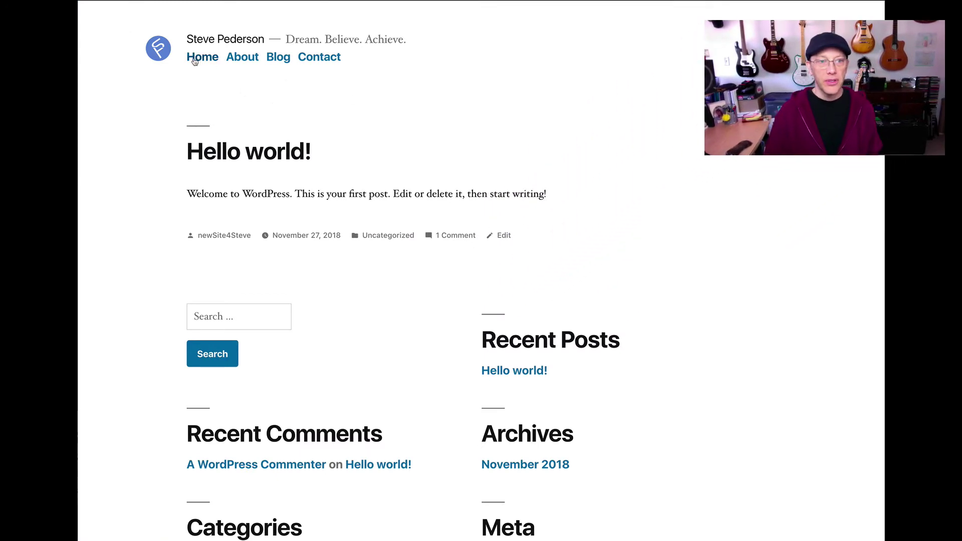
pyautogui.scroll(-5, 365, 75)
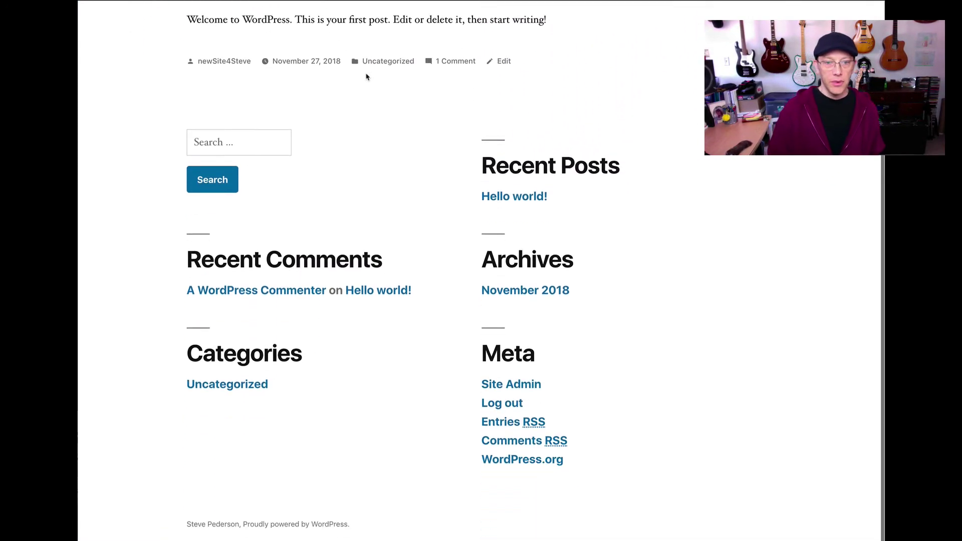
pyautogui.scroll(5, 366, 76)
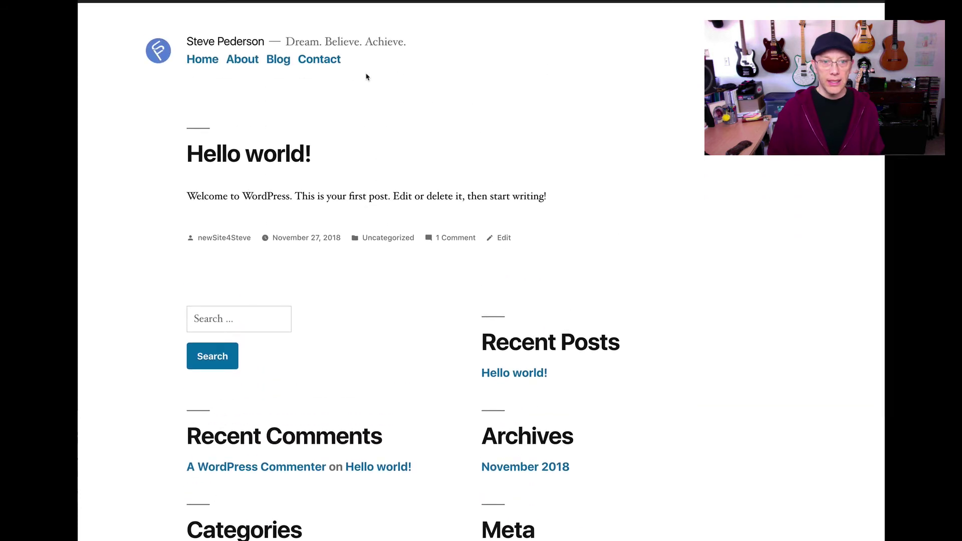
pyautogui.scroll(-4, 366, 76)
pyautogui.scroll(4, 366, 76)
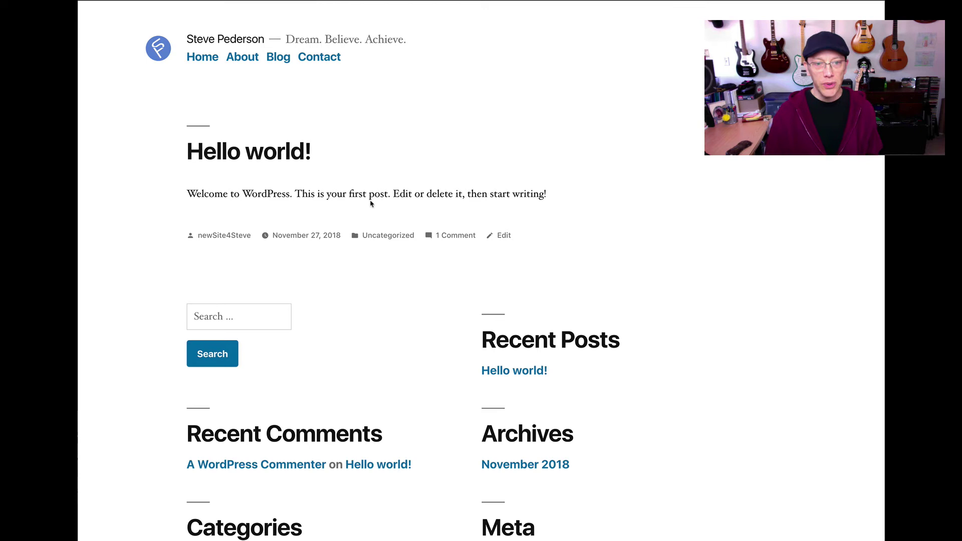
pyautogui.scroll(-5, 449, 176)
pyautogui.scroll(5, 449, 175)
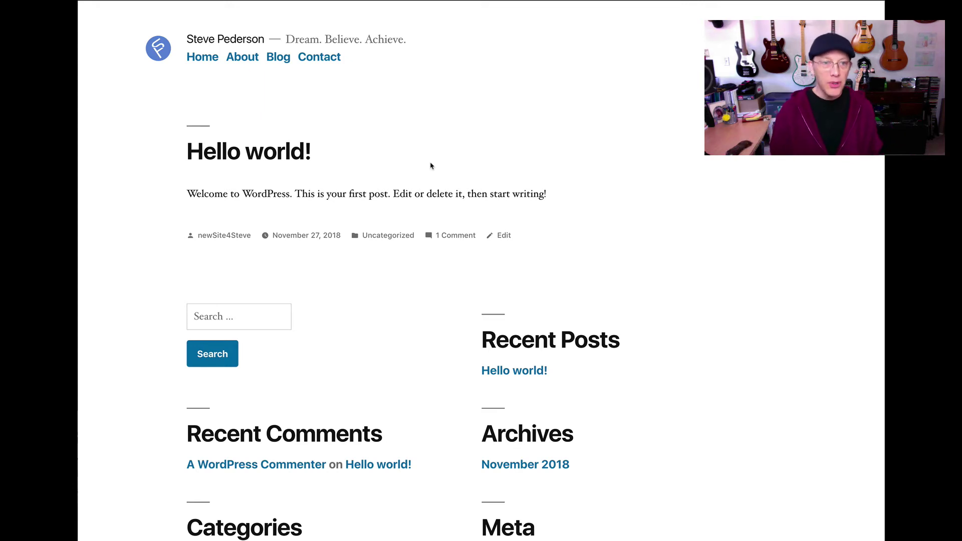
pyautogui.scroll(-5, 411, 192)
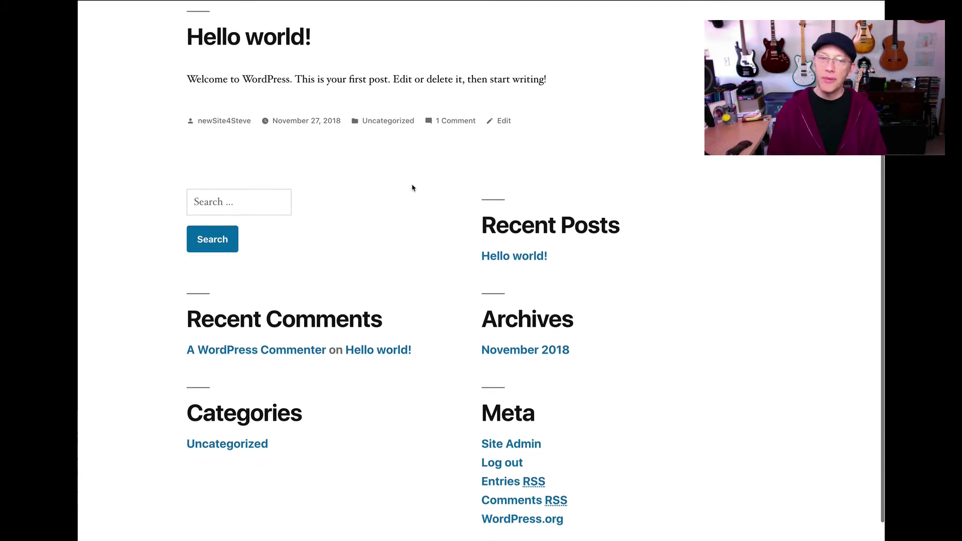
pyautogui.scroll(5, 412, 188)
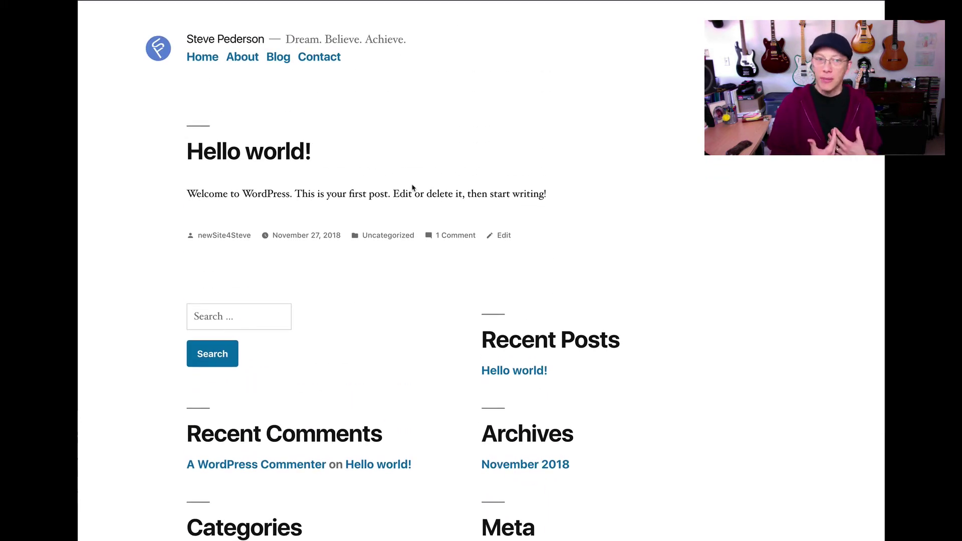
pyautogui.scroll(-2, 415, 180)
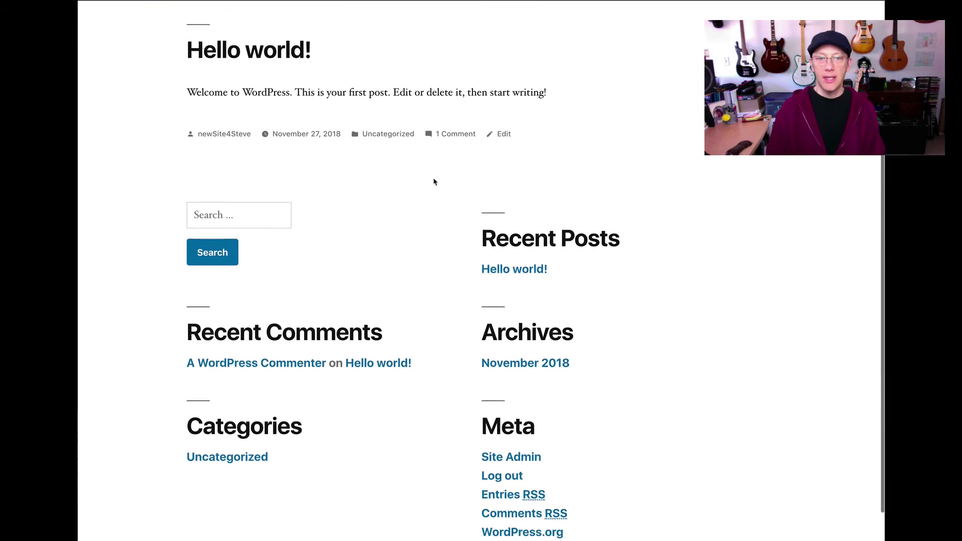
pyautogui.scroll(2, 431, 181)
pyautogui.scroll(-3, 451, 181)
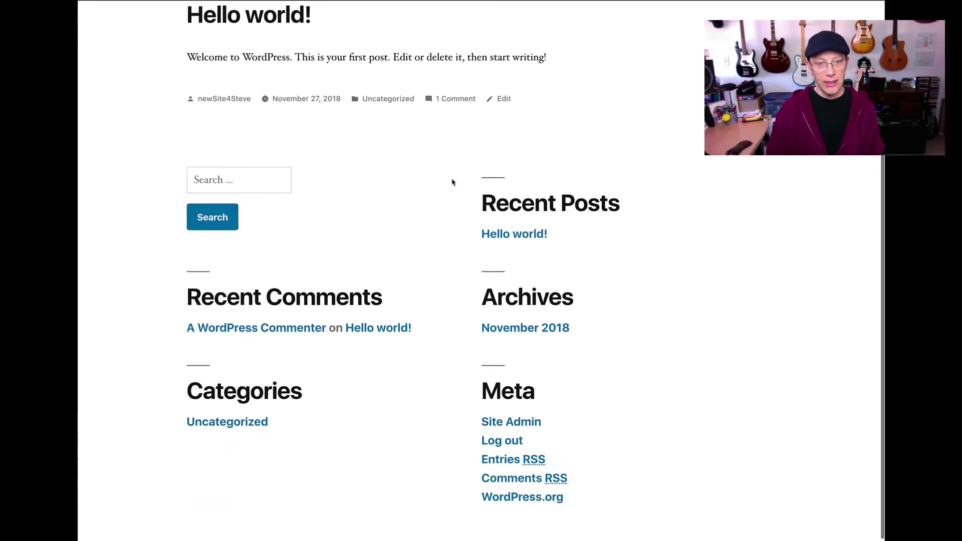
pyautogui.scroll(3, 451, 181)
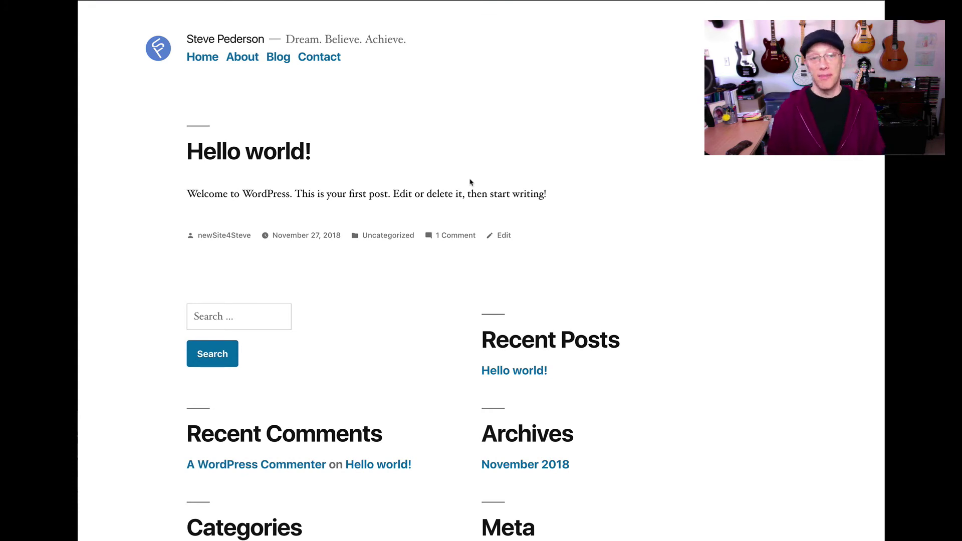
pyautogui.scroll(-1, 429, 125)
pyautogui.scroll(1, 426, 125)
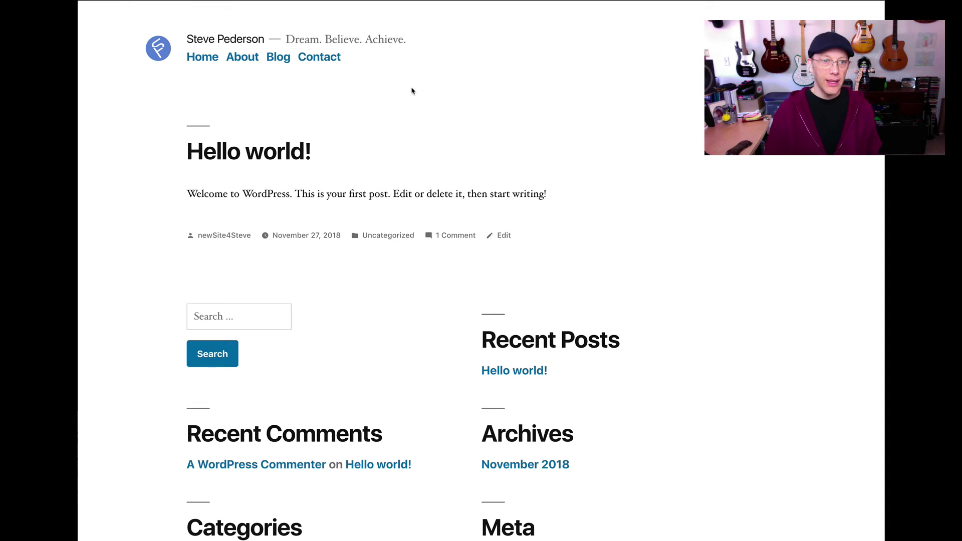
pyautogui.scroll(-3, 414, 90)
pyautogui.scroll(-1, 424, 83)
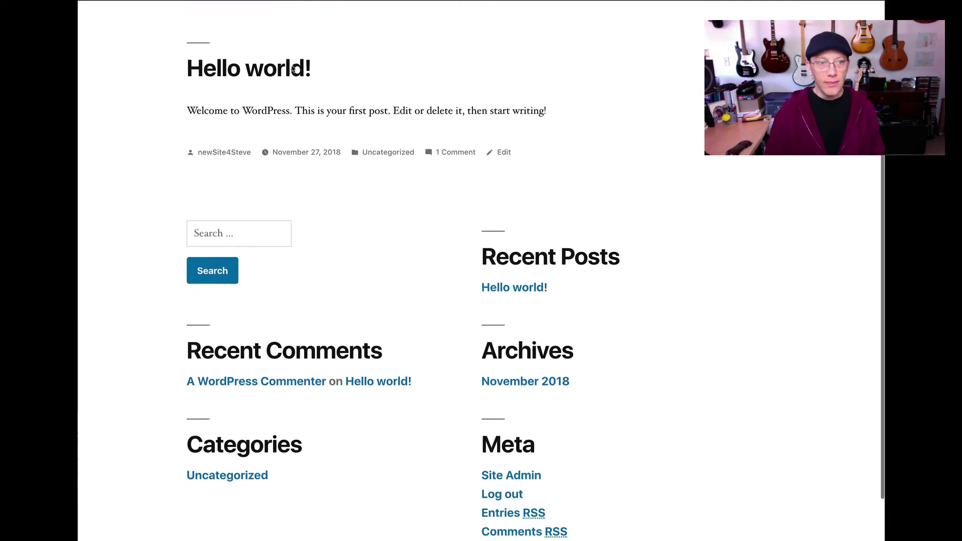
pyautogui.scroll(3, 301, 110)
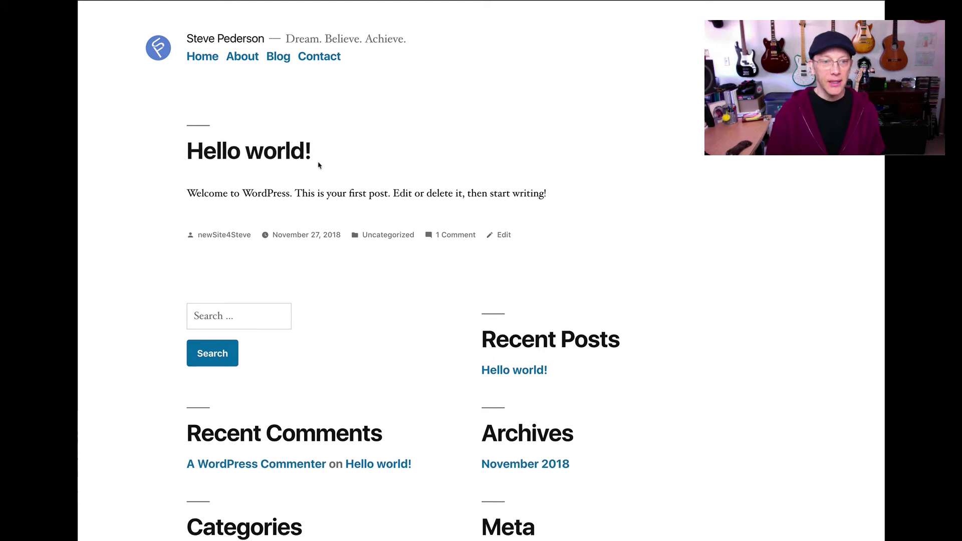
pyautogui.scroll(-2, 326, 163)
pyautogui.scroll(-2, 365, 211)
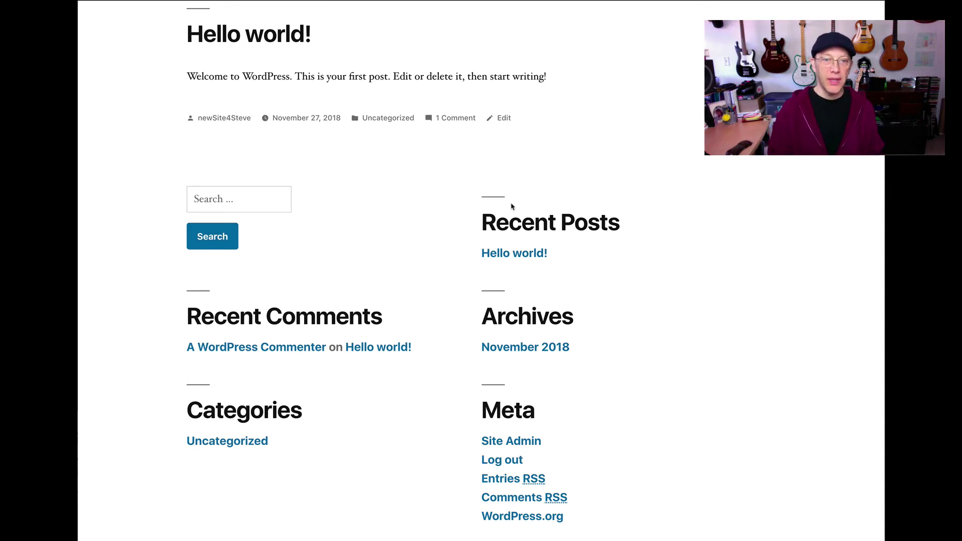
pyautogui.scroll(5, 512, 206)
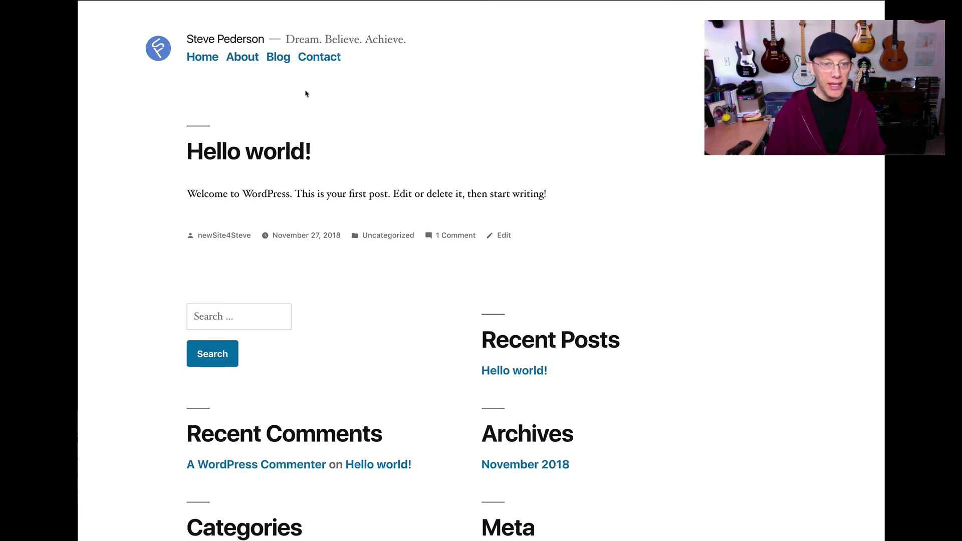
pyautogui.scroll(-3, 359, 155)
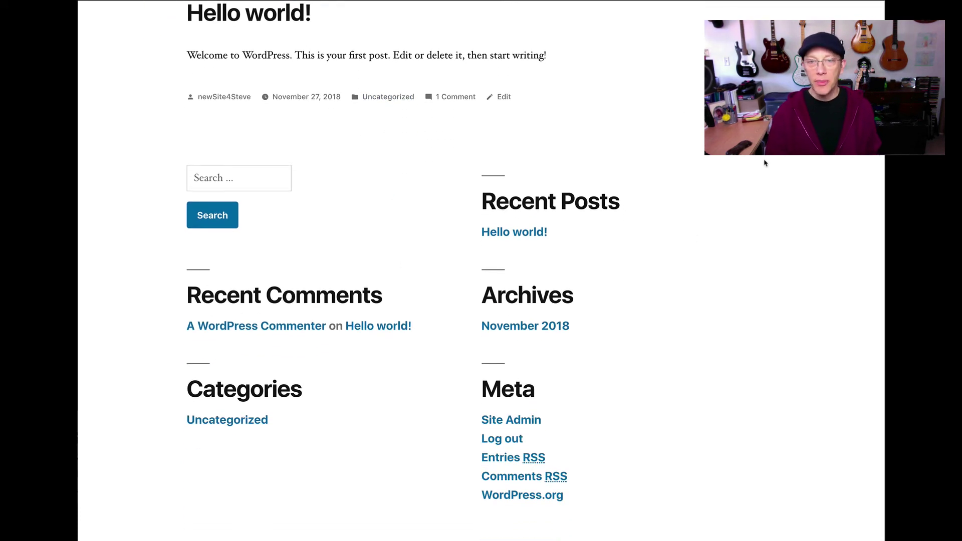
pyautogui.scroll(3, 481, 271)
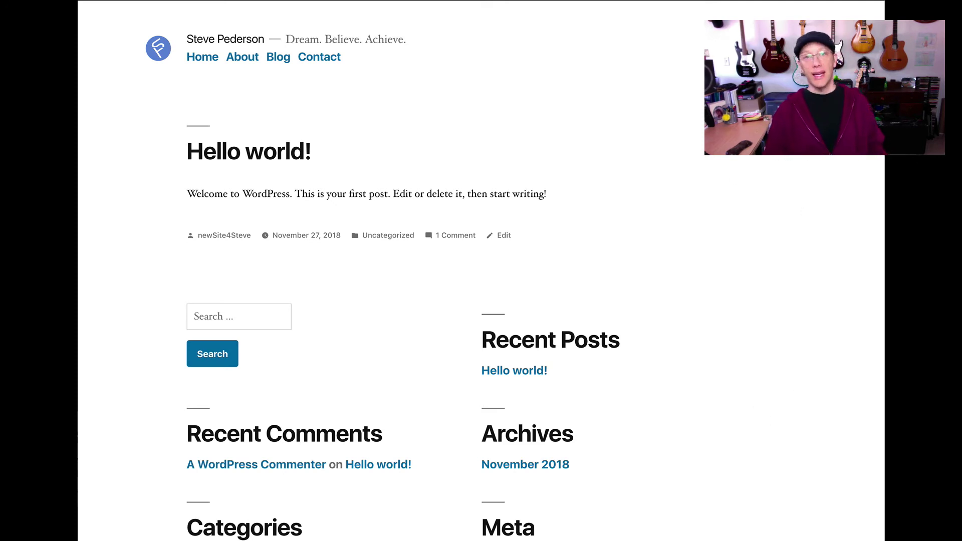
pyautogui.scroll(-2, 711, 155)
pyautogui.scroll(2, 652, 151)
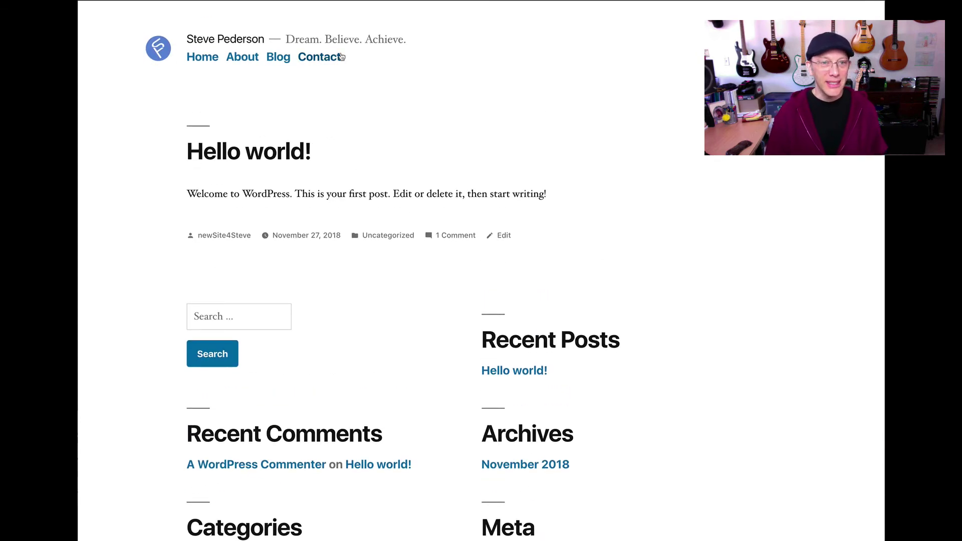
pyautogui.scroll(-4, 332, 217)
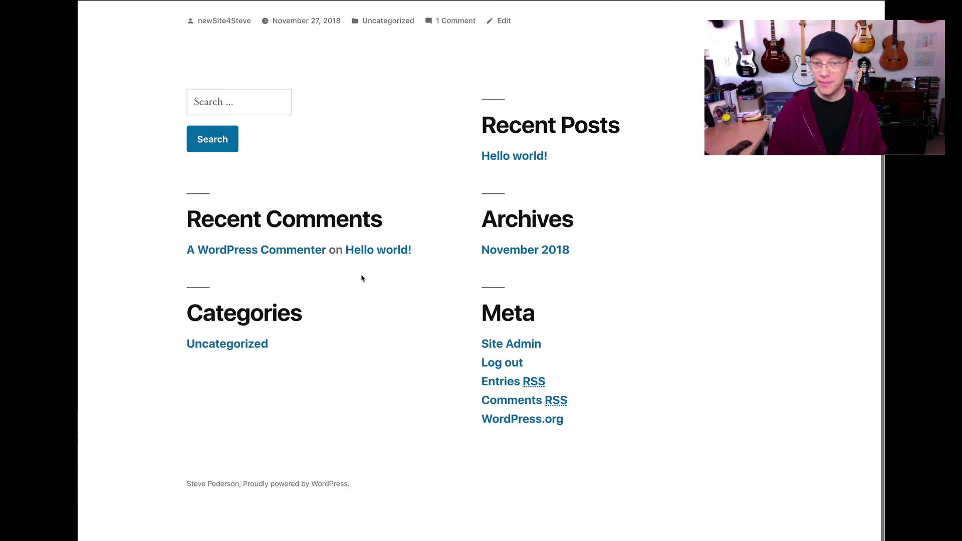
pyautogui.scroll(4, 393, 239)
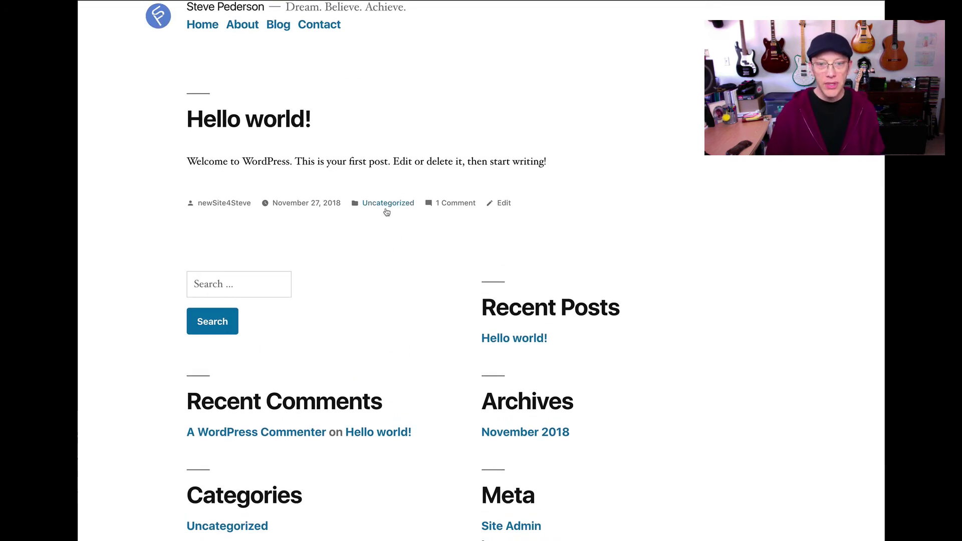
pyautogui.scroll(1, 376, 304)
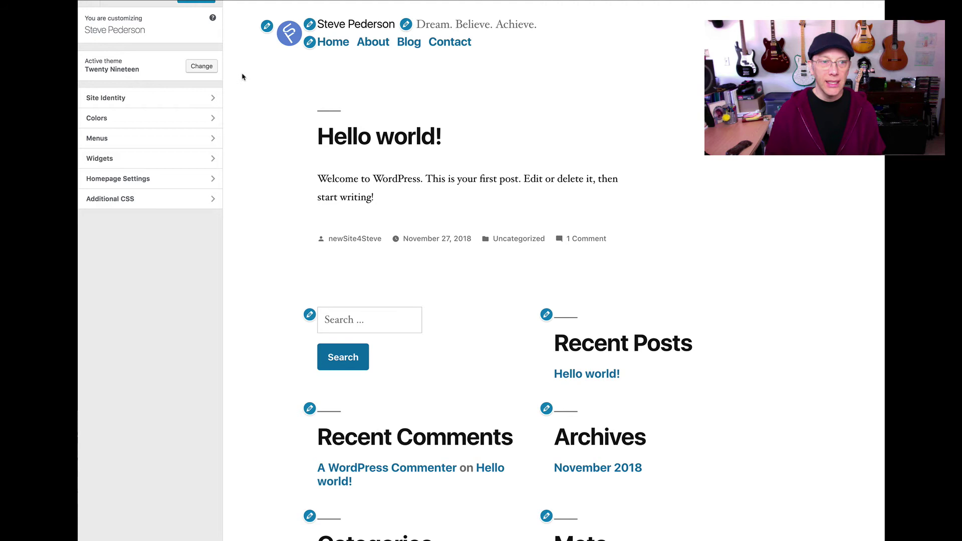
# Browse the Site Identity, Menus and Footer Widgets sections, ending on Homepage Settings.
pyautogui.click(133, 98)
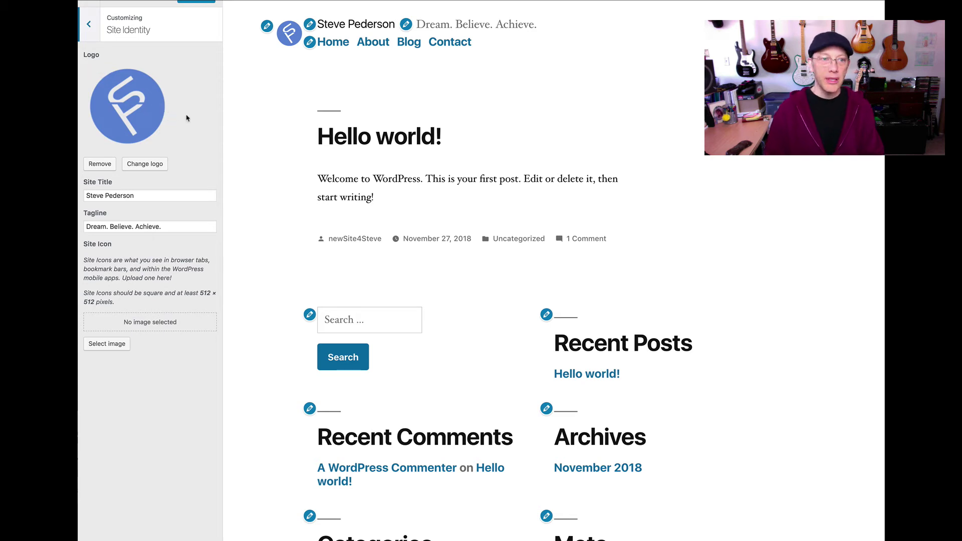
pyautogui.click(90, 27)
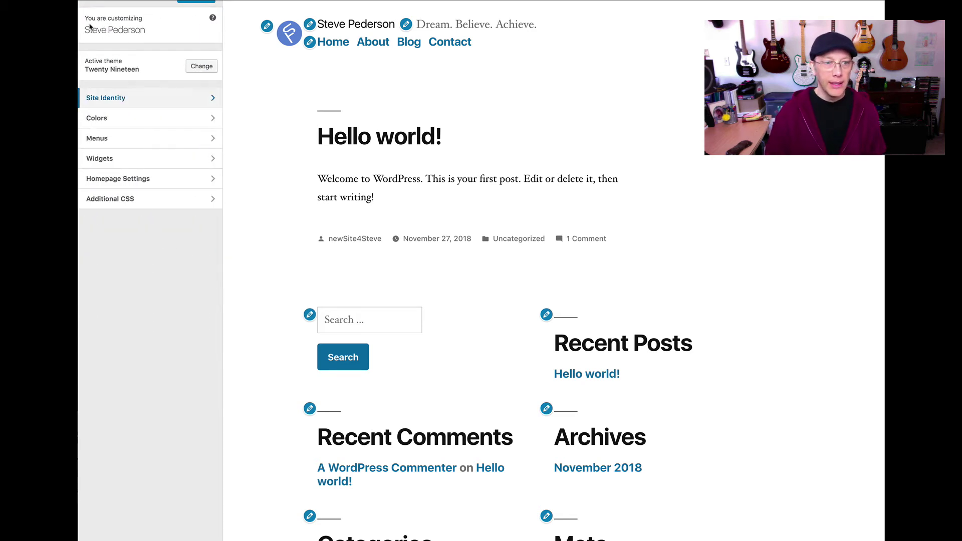
pyautogui.click(145, 139)
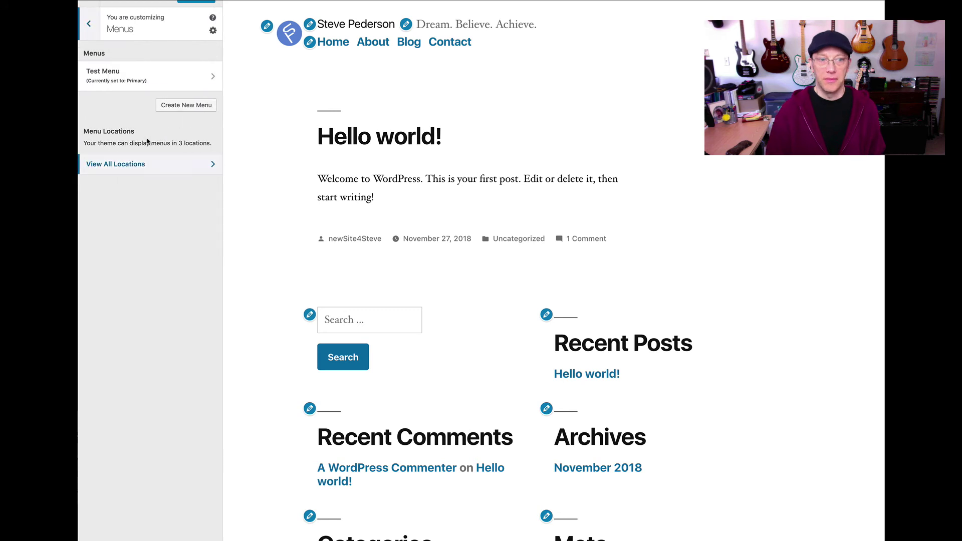
pyautogui.click(91, 24)
pyautogui.click(109, 159)
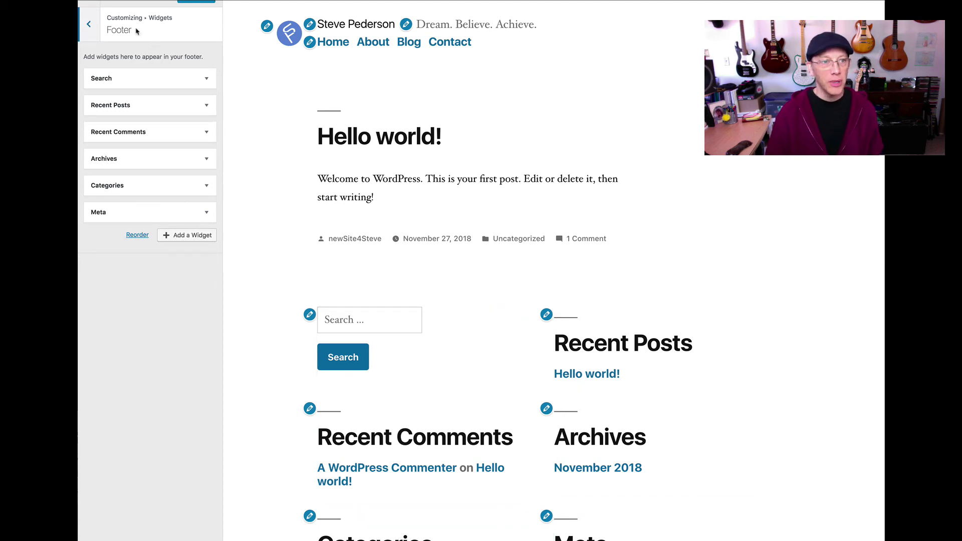
pyautogui.click(89, 25)
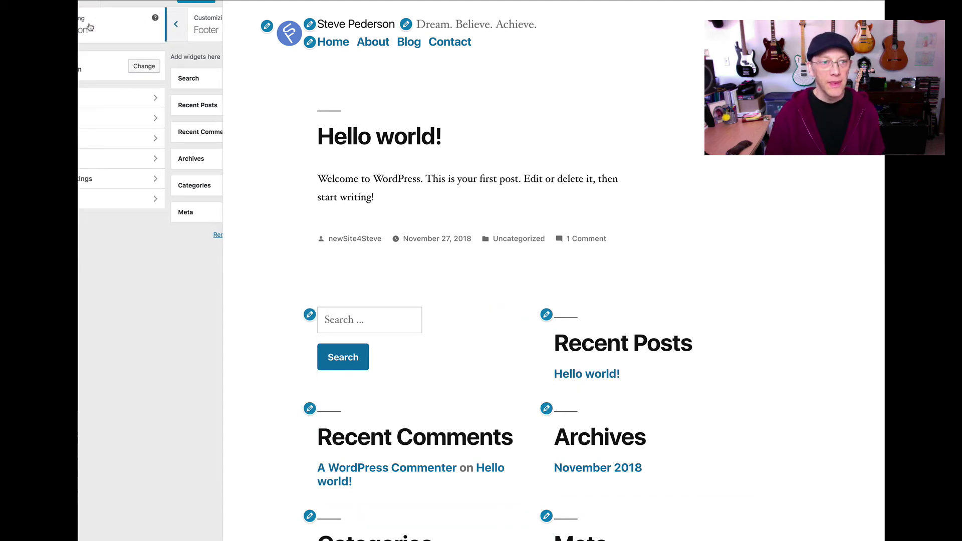
pyautogui.click(142, 180)
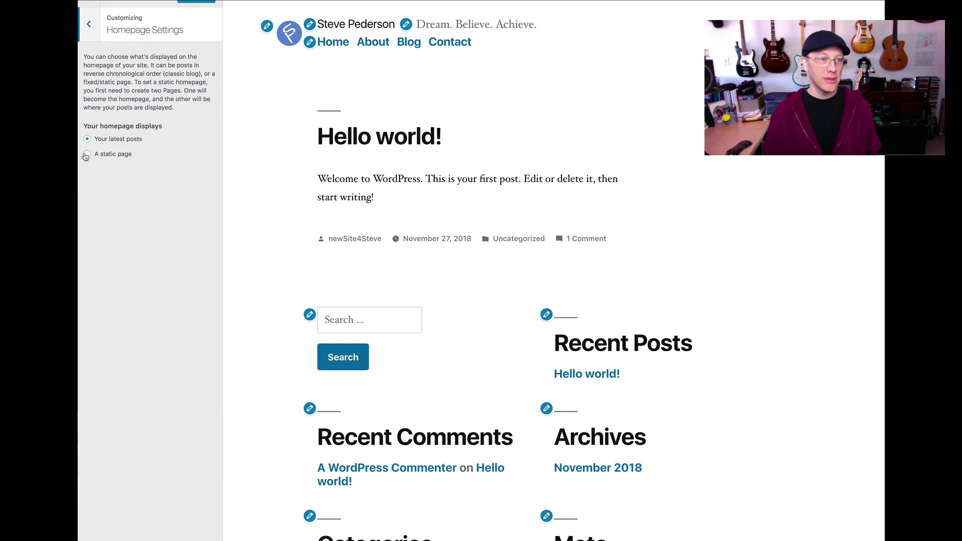
# Set the homepage to a static page, choosing 'Elementor Page'.
pyautogui.click(87, 154)
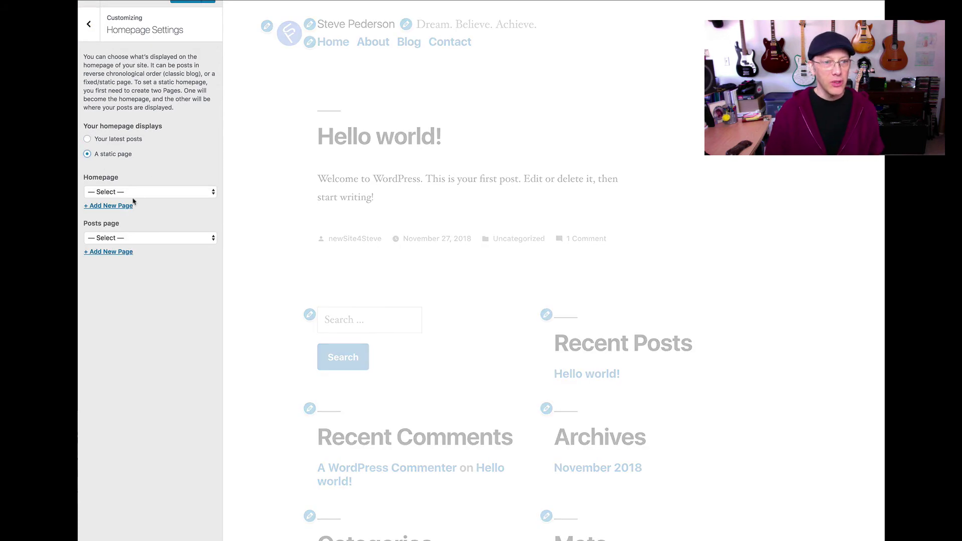
pyautogui.click(136, 192)
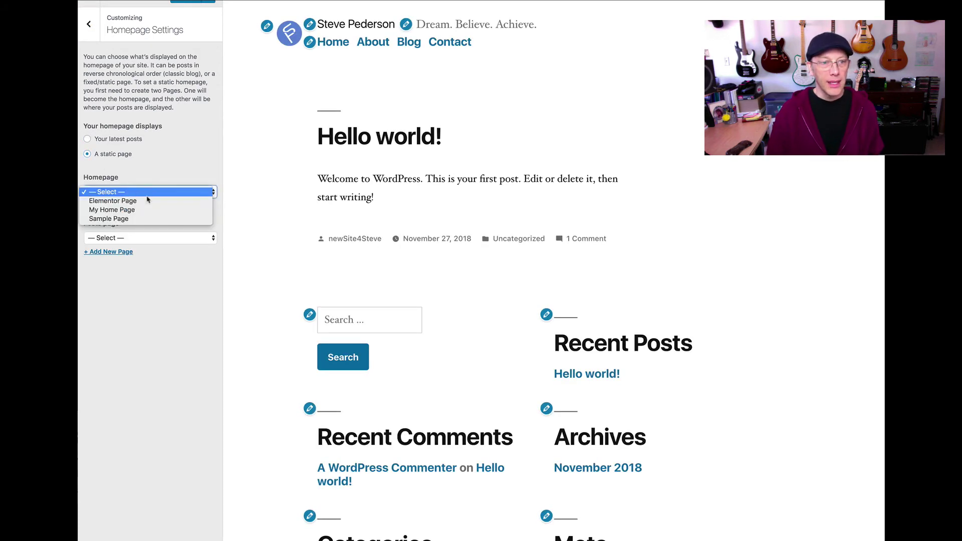
pyautogui.click(153, 198)
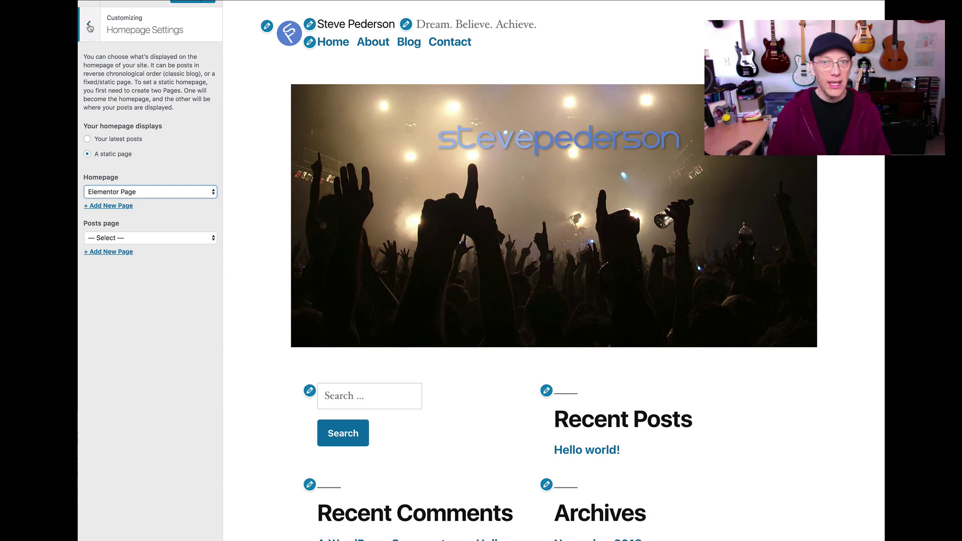
# Briefly view the Additional CSS section and return to the main Customizer list.
pyautogui.click(89, 27)
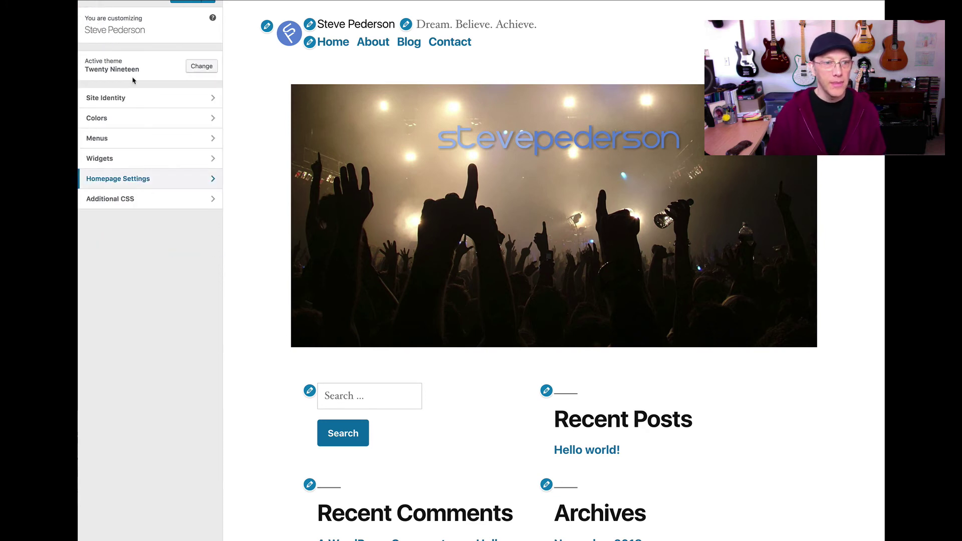
pyautogui.click(135, 200)
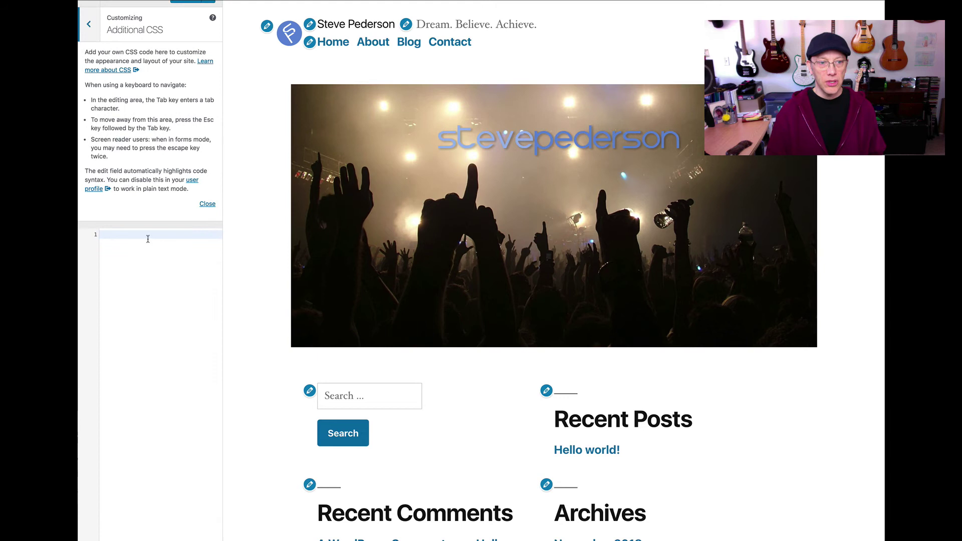
pyautogui.click(88, 28)
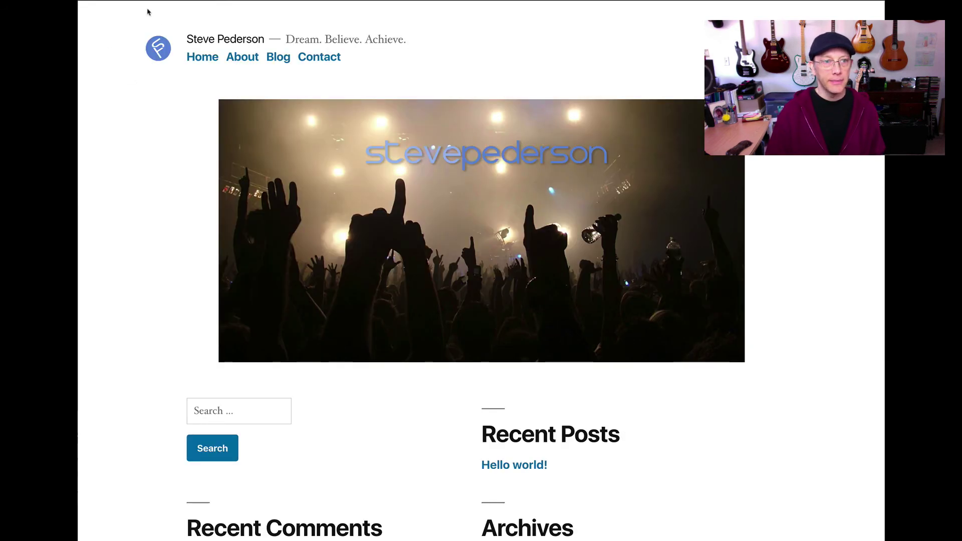
# In All Pages, Quick Edit Elementor Page to check its Elementor Full Width template, then cancel.
pyautogui.moveTo(114, 11)
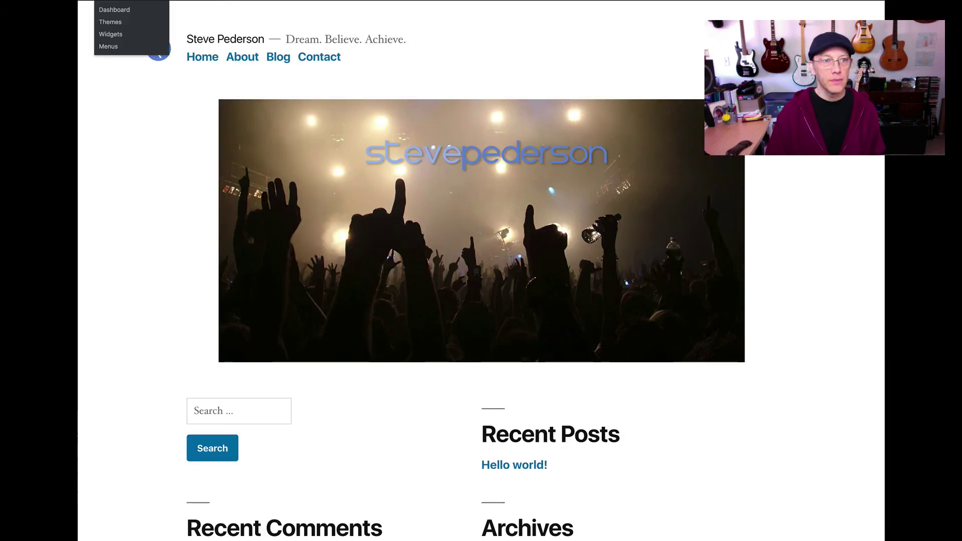
pyautogui.click(124, 11)
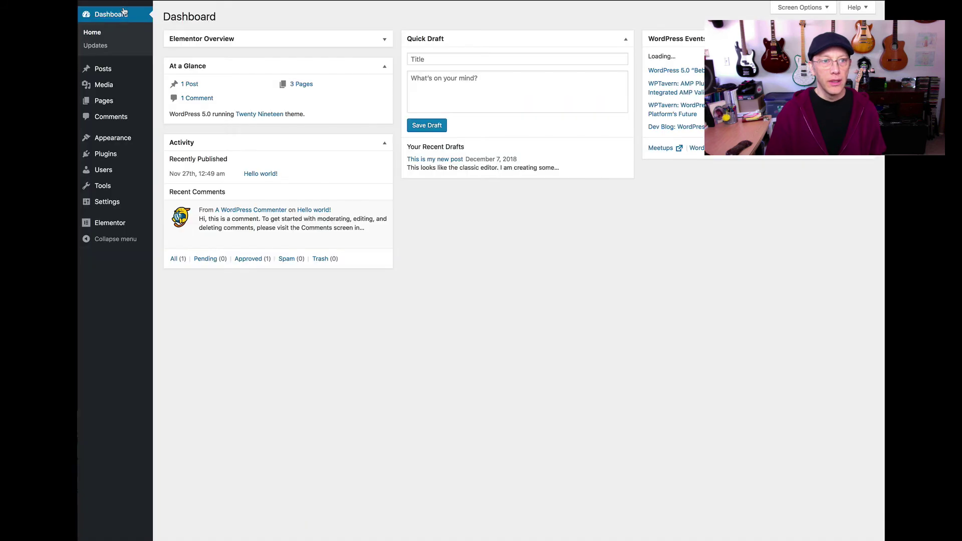
pyautogui.moveTo(104, 101)
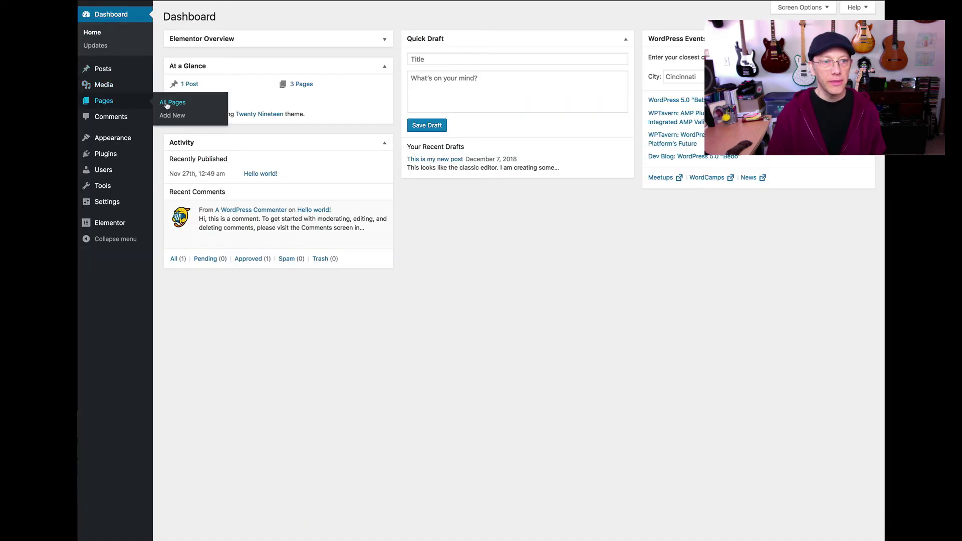
pyautogui.click(164, 105)
pyautogui.moveTo(381, 91)
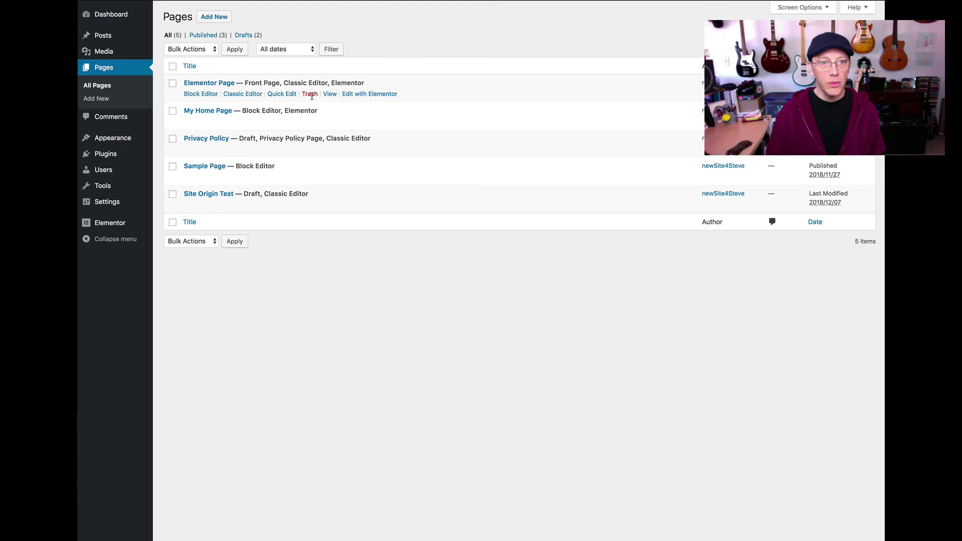
pyautogui.click(282, 94)
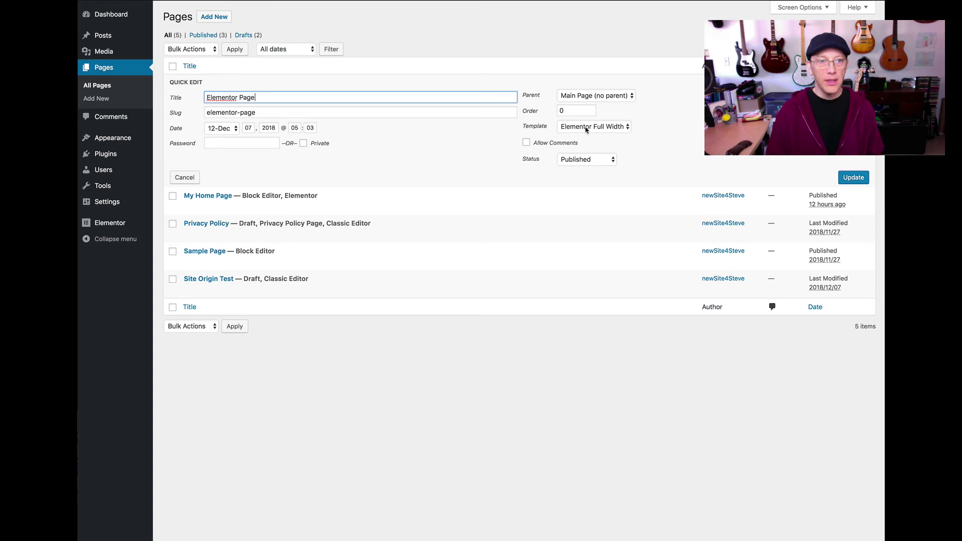
pyautogui.click(609, 126)
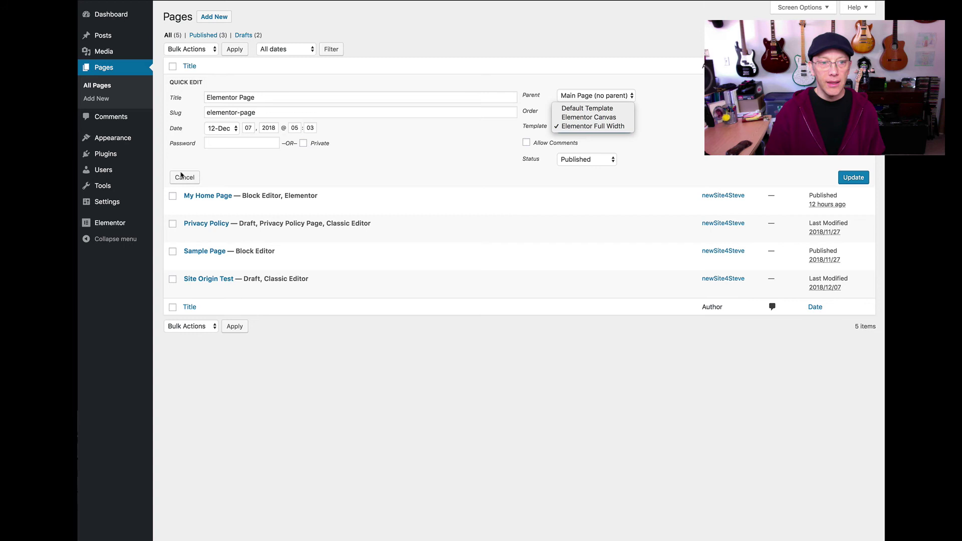
pyautogui.click(395, 190)
pyautogui.click(184, 178)
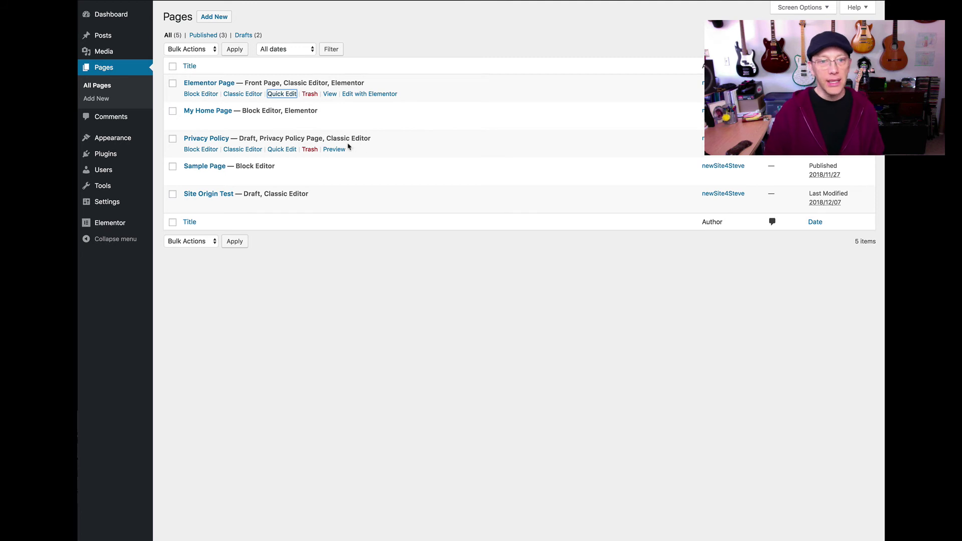
# Quick Edit the Privacy Policy page, keeping its template as Default Template.
pyautogui.click(279, 149)
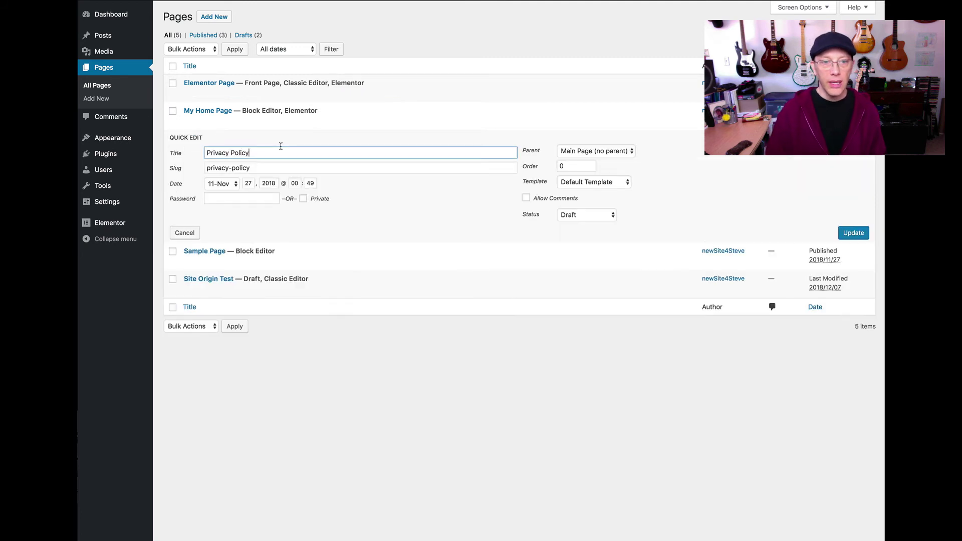
pyautogui.click(629, 183)
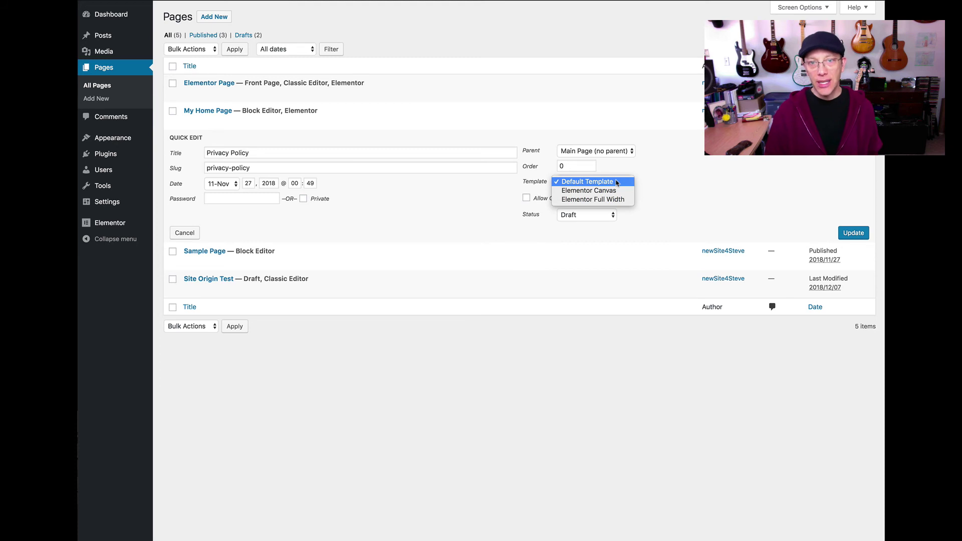
pyautogui.click(436, 206)
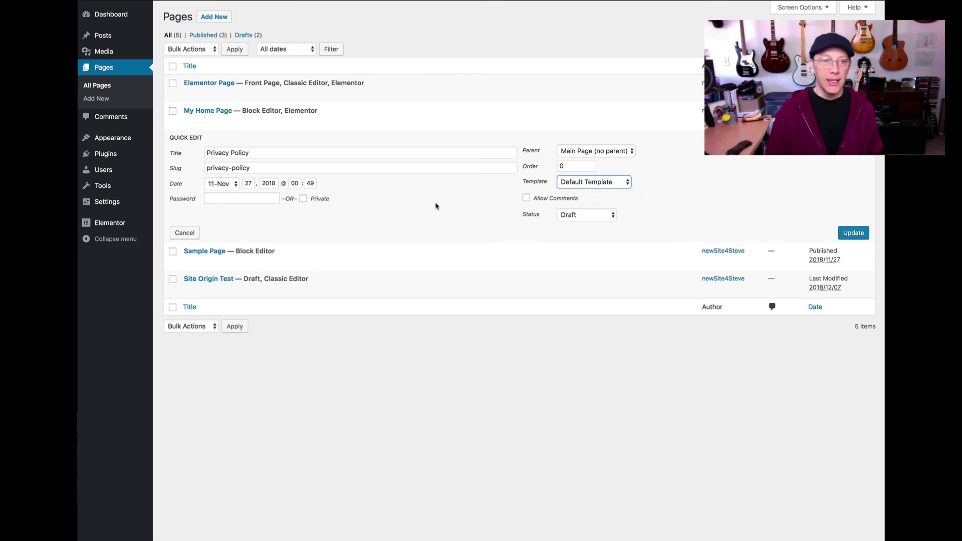